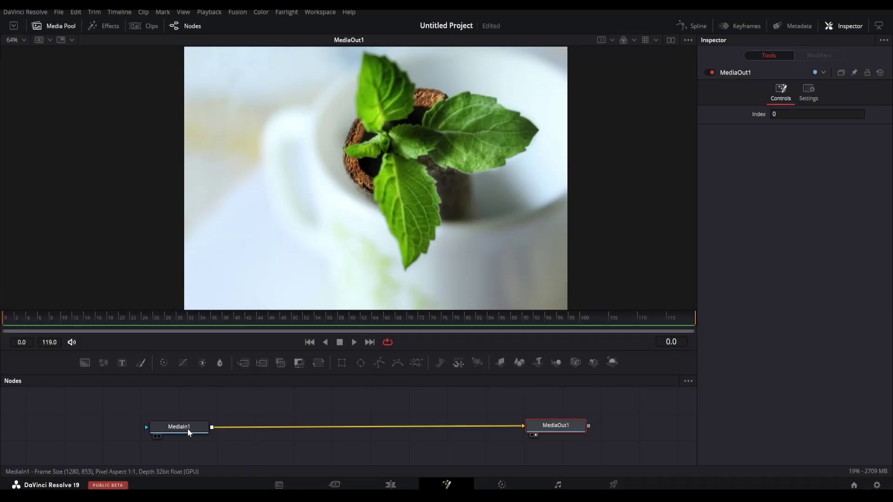
# Add an Upscaler node to the composition, delete the merge node that comes with it, and place Upscaler1 between MediaIn1 and MediaOut1.
pyautogui.moveTo(321, 309); pyautogui.dragTo(325, 296)
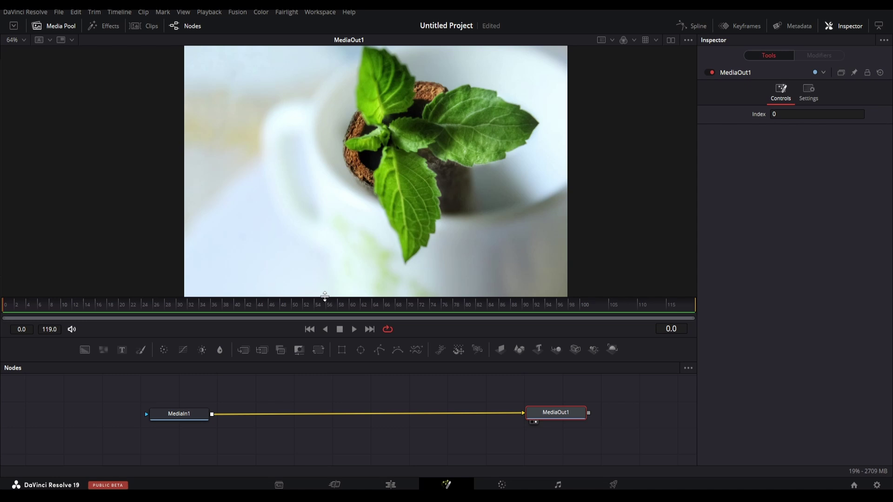
pyautogui.moveTo(182, 413); pyautogui.dragTo(185, 413)
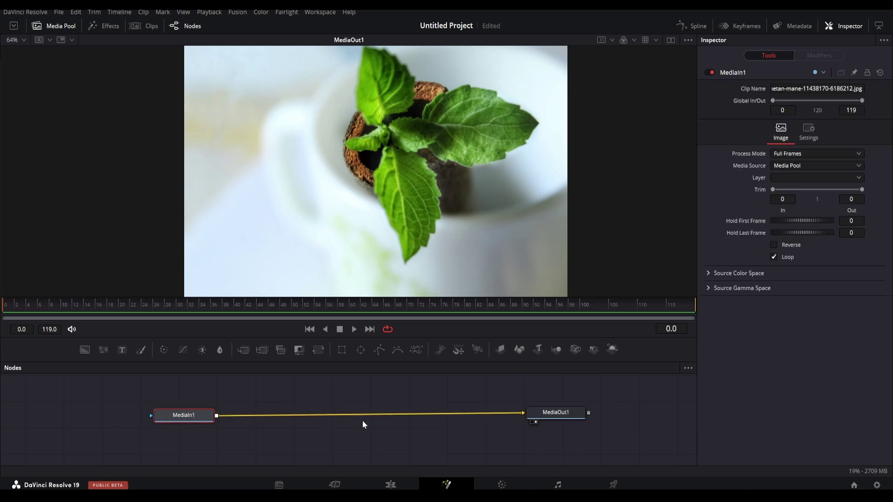
pyautogui.hotkey('shift', 'space')
pyautogui.write('upscaler')
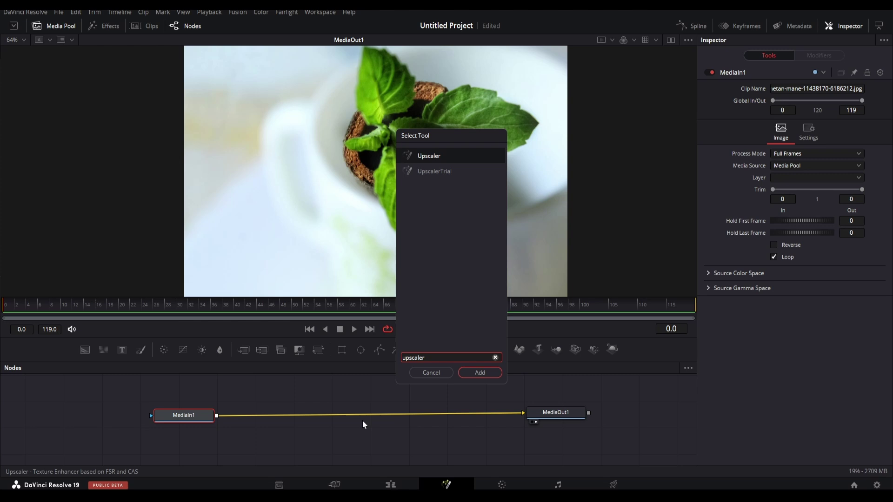
pyautogui.press('Return')
pyautogui.moveTo(273, 434); pyautogui.dragTo(352, 401)
pyautogui.press('Delete')
pyautogui.moveTo(201, 442); pyautogui.dragTo(345, 406)
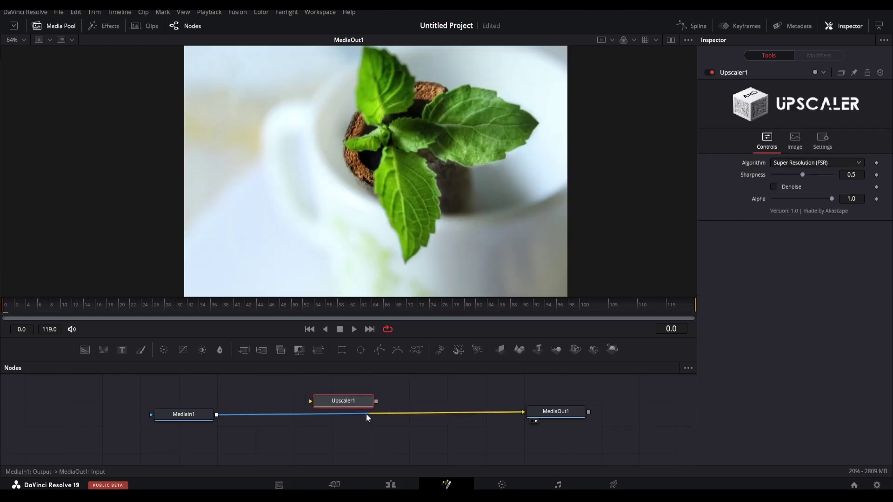
# Disconnect MediaIn1 from MediaOut1 and route its output through Upscaler1 into MediaOut1.
pyautogui.click(366, 414)
pyautogui.moveTo(216, 415); pyautogui.dragTo(320, 400)
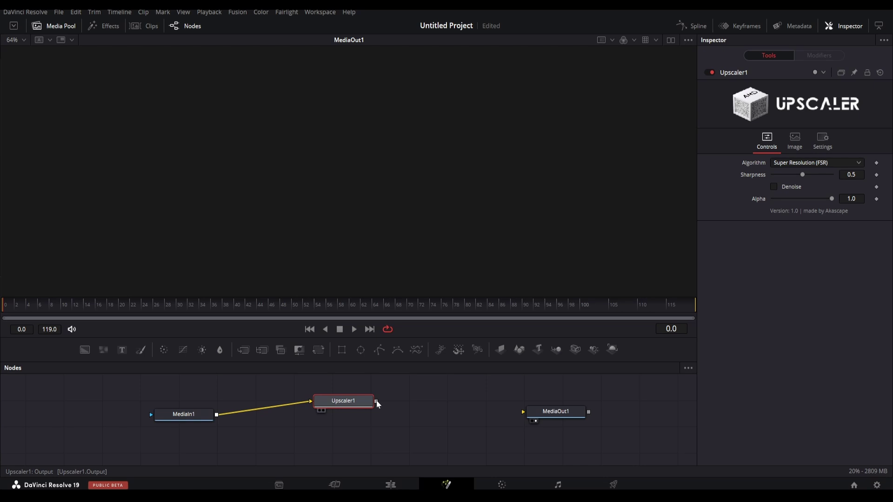
pyautogui.moveTo(376, 400); pyautogui.dragTo(548, 415)
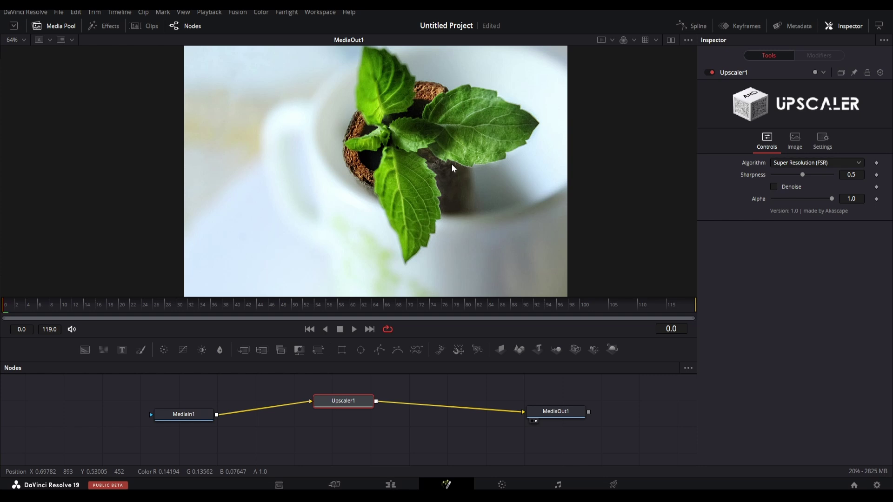
# Split the display into two viewers and show the original MediaIn1 image beside the MediaOut1 result.
pyautogui.click(671, 40)
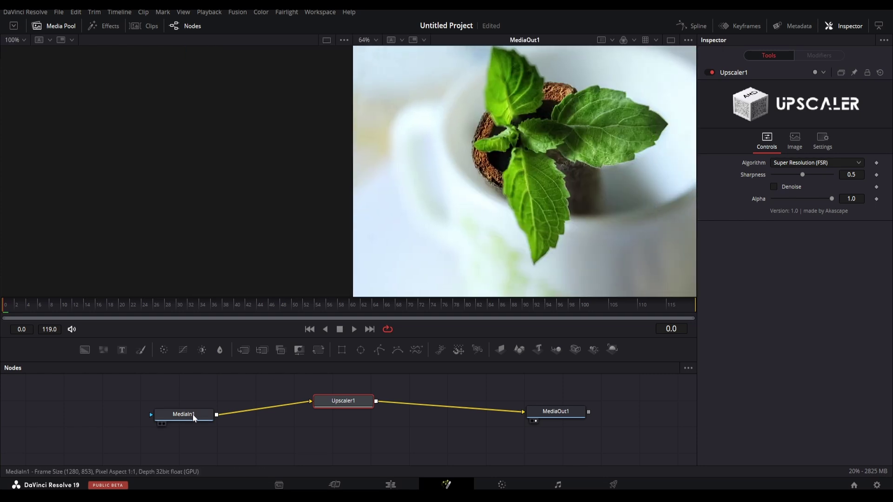
pyautogui.press('1')
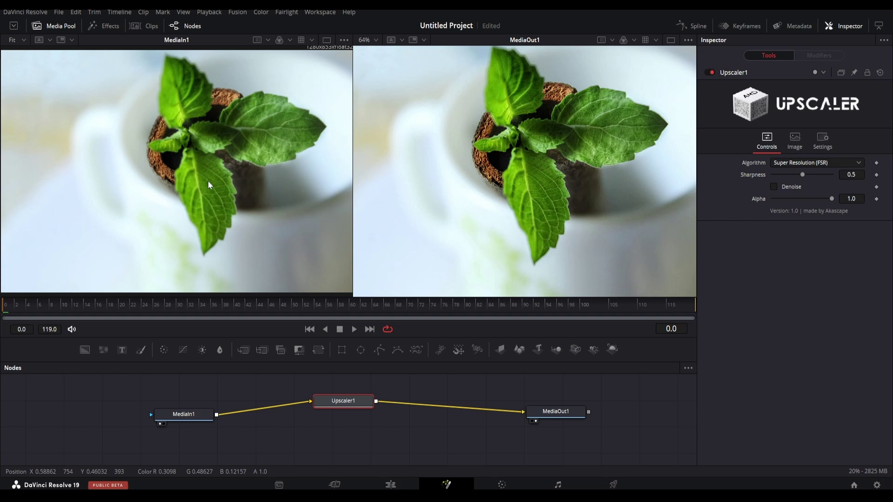
pyautogui.scroll(2, 162, 178)
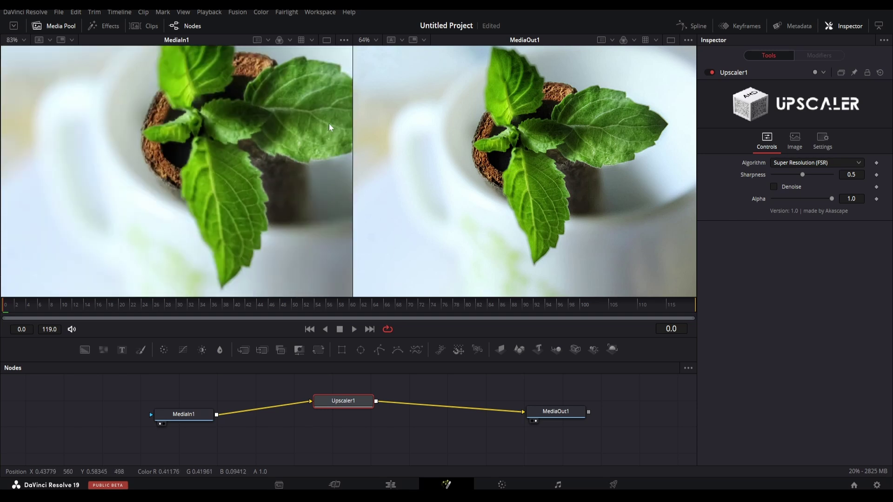
pyautogui.moveTo(240, 139); pyautogui.dragTo(233, 157)
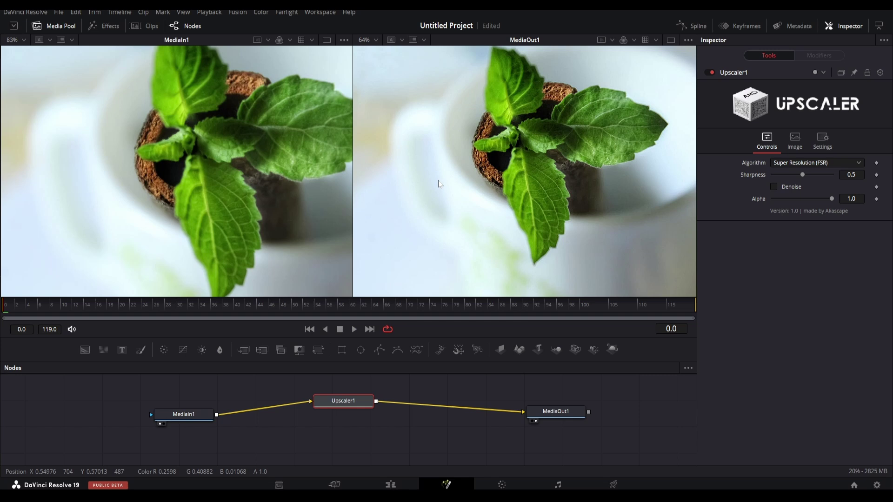
# Compare the brown pot rim's texture up close in the original MediaIn1 image and the upscaled MediaOut1 image.
pyautogui.scroll(8, 158, 179)
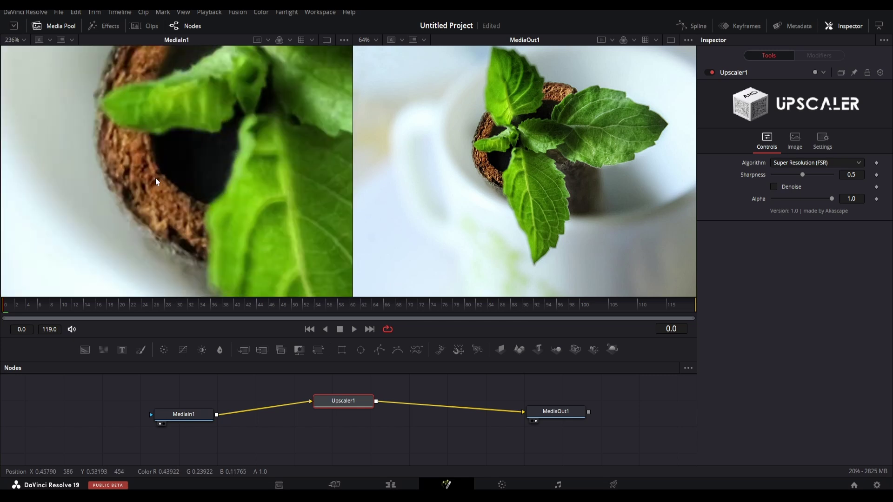
pyautogui.scroll(3, 474, 164)
pyautogui.scroll(3, 439, 137)
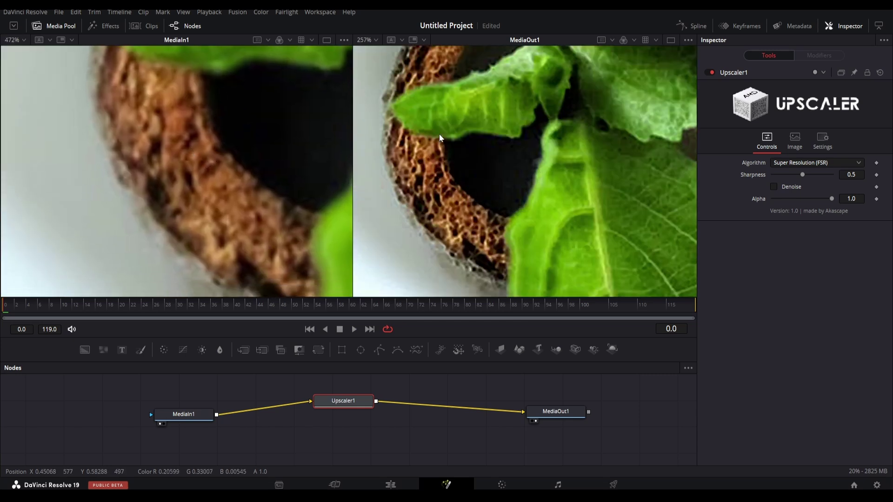
pyautogui.scroll(2, 465, 168)
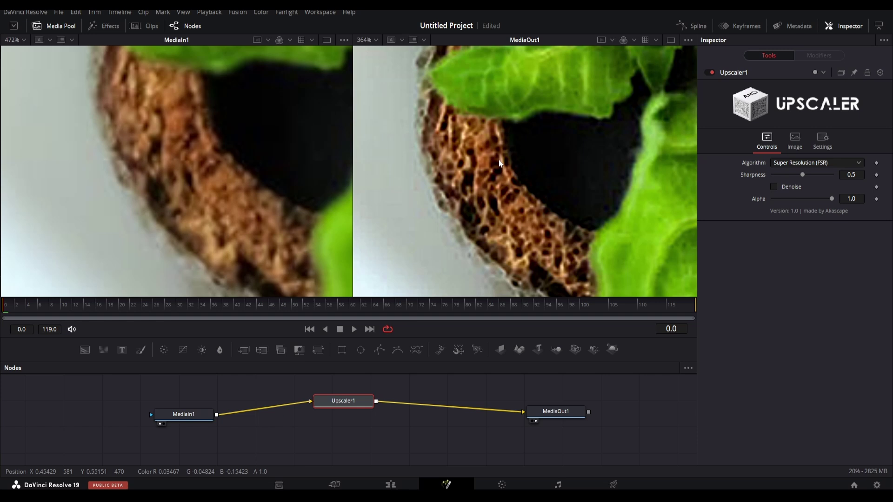
pyautogui.scroll(-2, 499, 163)
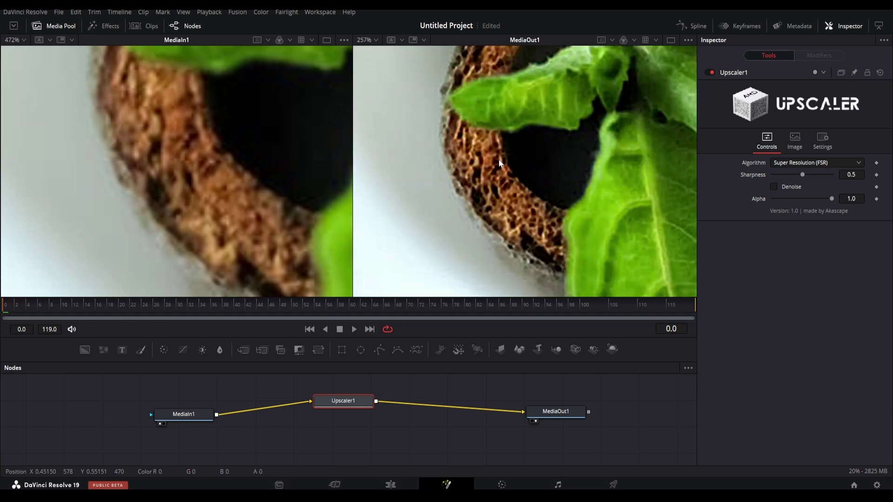
pyautogui.scroll(-3, 183, 149)
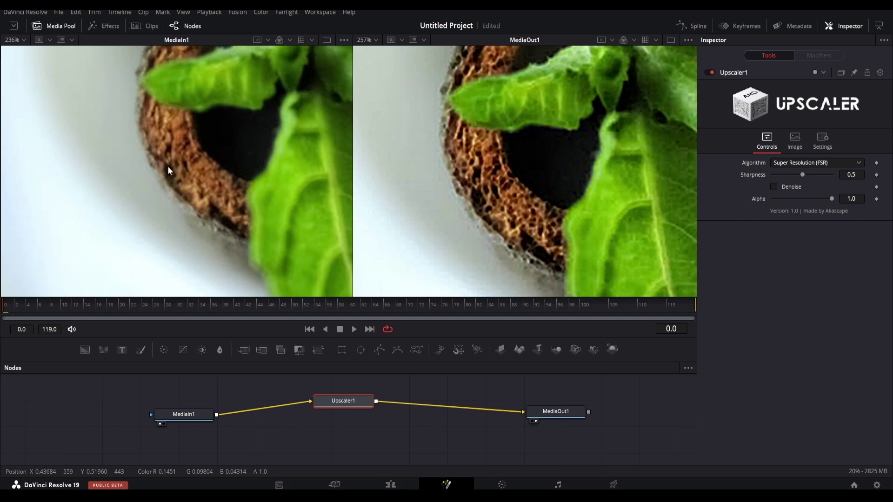
pyautogui.scroll(-2, 168, 171)
pyautogui.scroll(-3, 391, 186)
# Examine the veins of the large leaf up close in both the original and the upscaled image.
pyautogui.scroll(3, 551, 171)
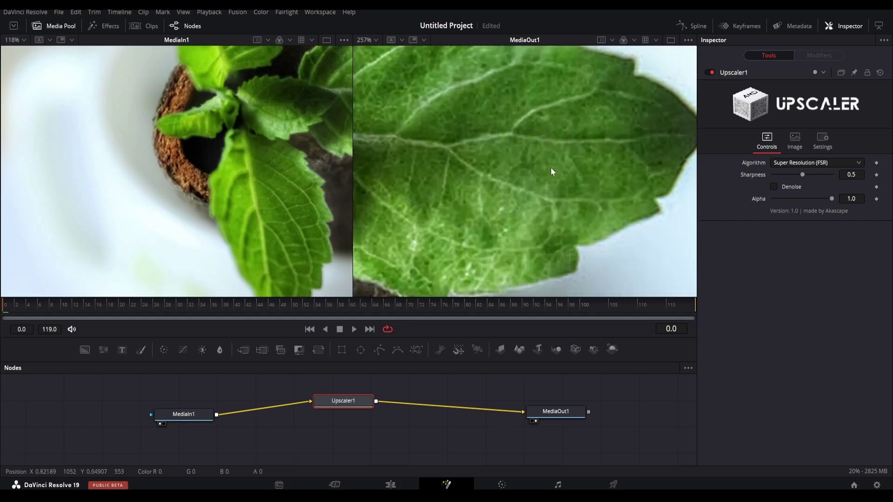
pyautogui.scroll(2, 553, 171)
pyautogui.scroll(-2, 268, 170)
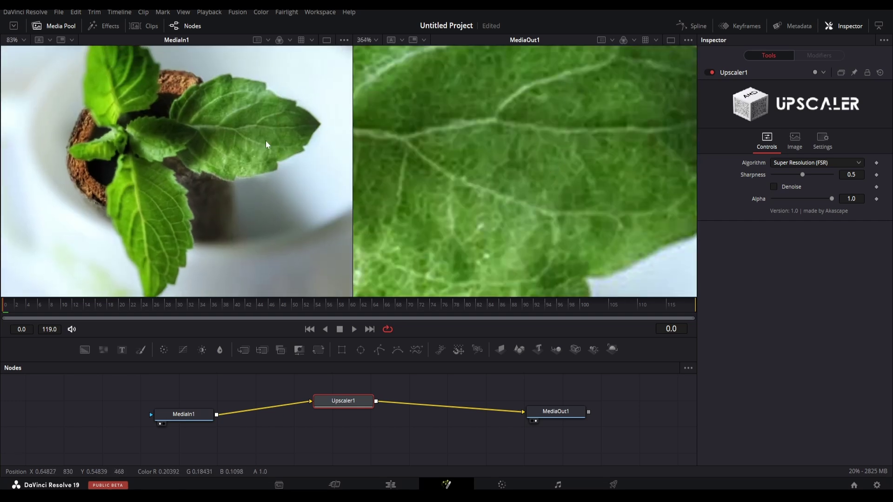
pyautogui.scroll(4, 229, 181)
pyautogui.moveTo(230, 181); pyautogui.dragTo(229, 185)
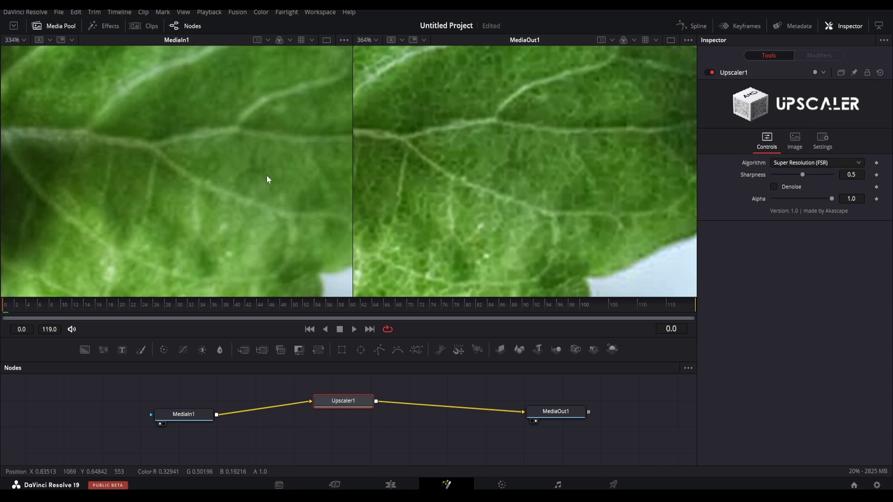
pyautogui.scroll(-5, 225, 168)
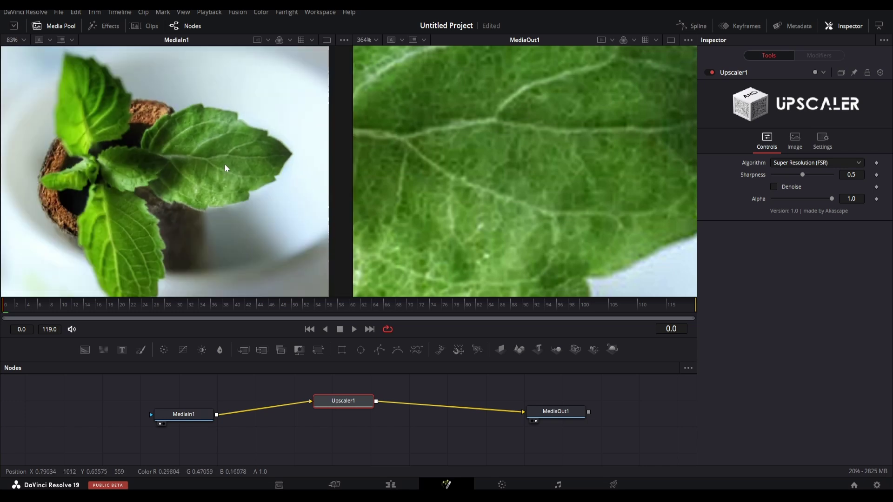
pyautogui.scroll(-5, 549, 170)
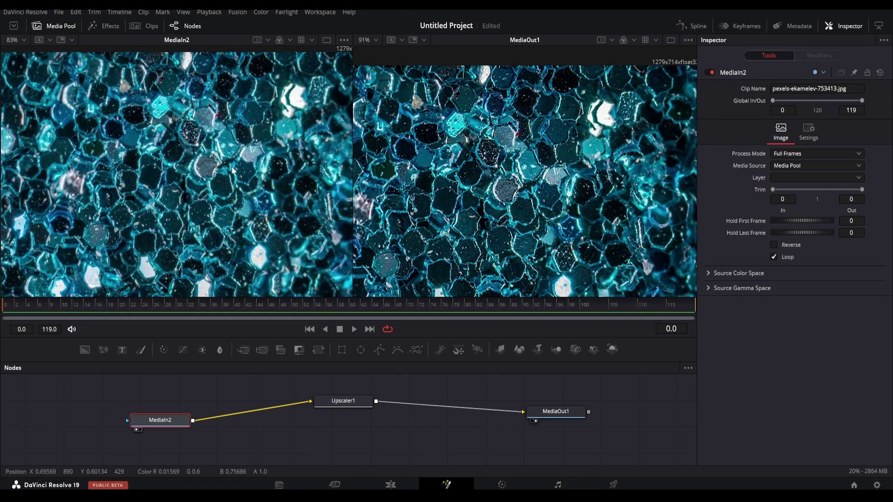
# Compare the detail of the blue glitter image between the original MediaIn2 and the upscaled MediaOut1.
pyautogui.scroll(-2, 234, 211)
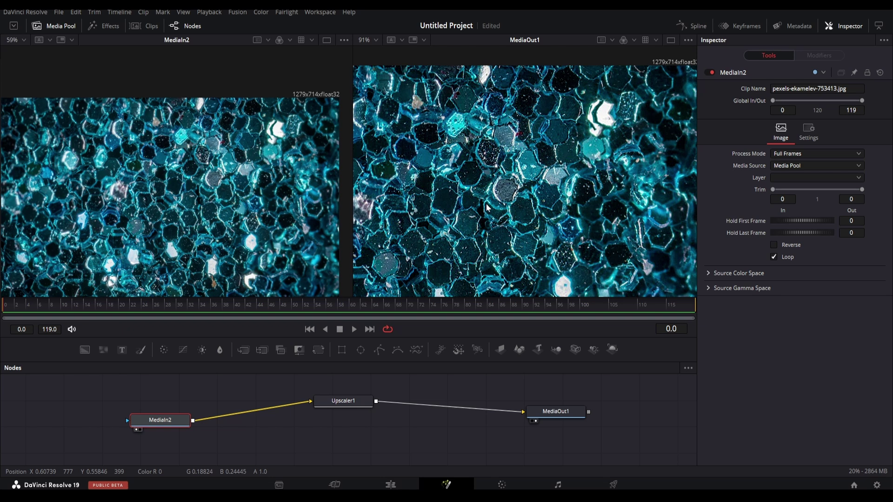
pyautogui.scroll(-2, 488, 207)
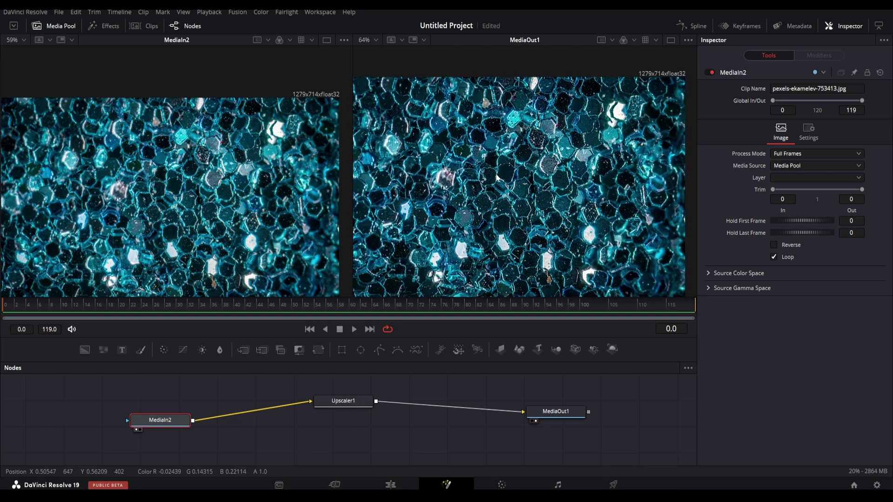
pyautogui.scroll(2, 484, 189)
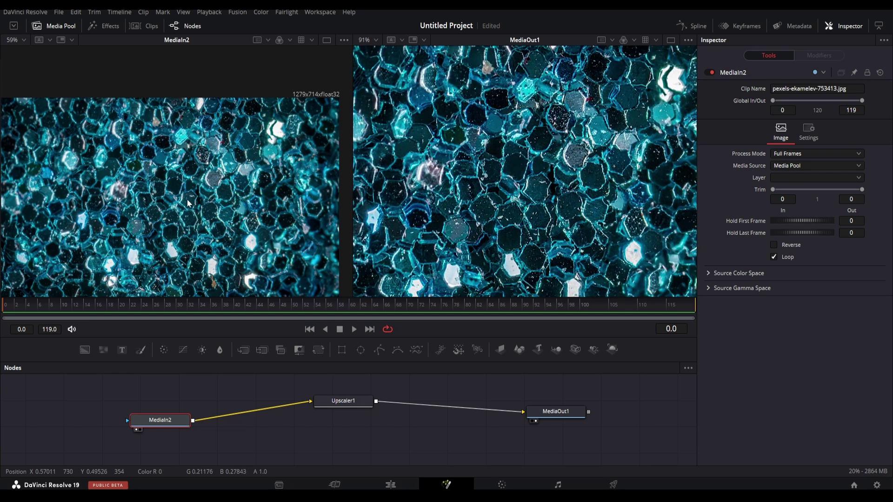
pyautogui.scroll(6, 188, 203)
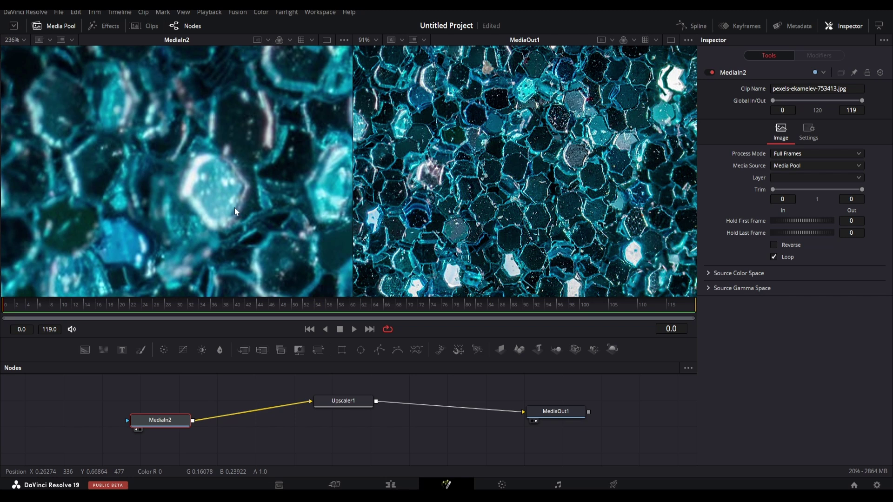
pyautogui.moveTo(235, 212); pyautogui.dragTo(225, 184)
pyautogui.scroll(10, 472, 136)
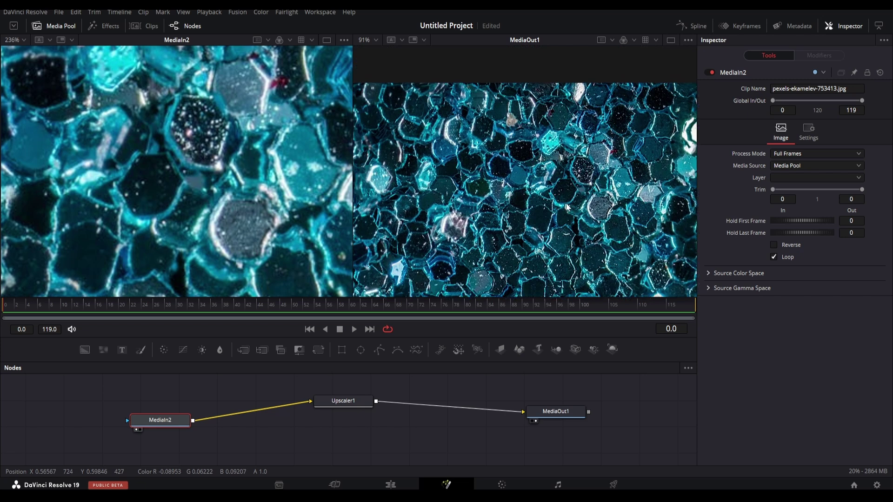
pyautogui.moveTo(508, 243); pyautogui.dragTo(631, 140)
pyautogui.scroll(-6, 443, 203)
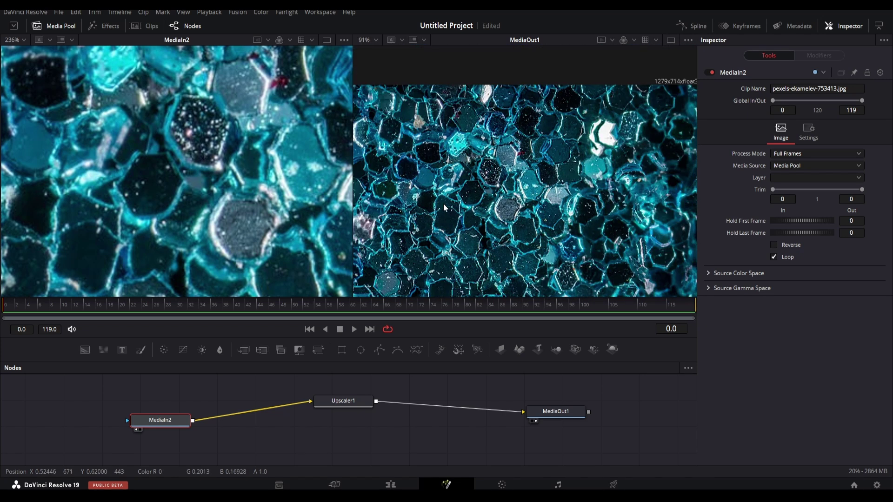
pyautogui.scroll(2, 437, 190)
pyautogui.scroll(2, 491, 173)
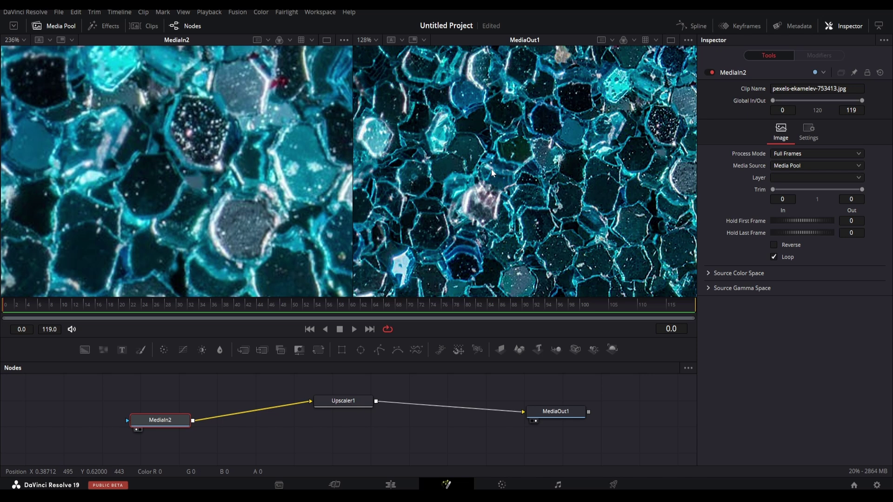
# Set Upscaler1's sharpness to 1.0 and enable Denoise.
pyautogui.click(342, 401)
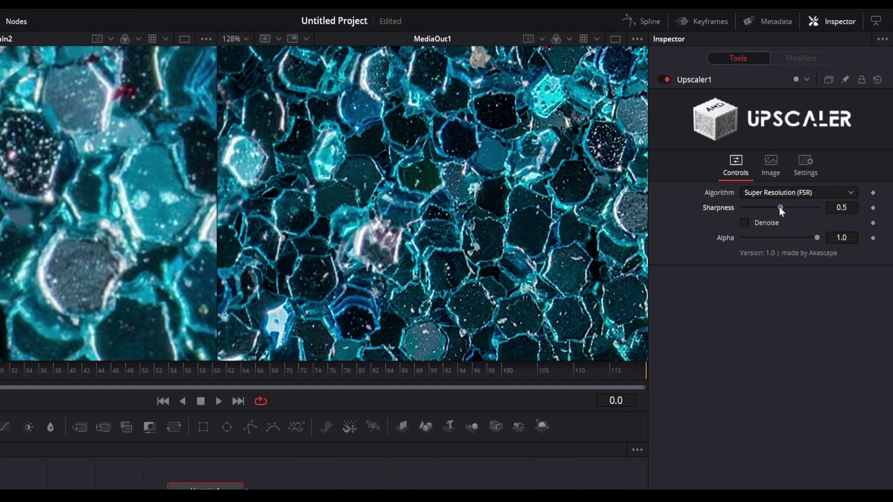
pyautogui.moveTo(779, 207); pyautogui.dragTo(796, 223)
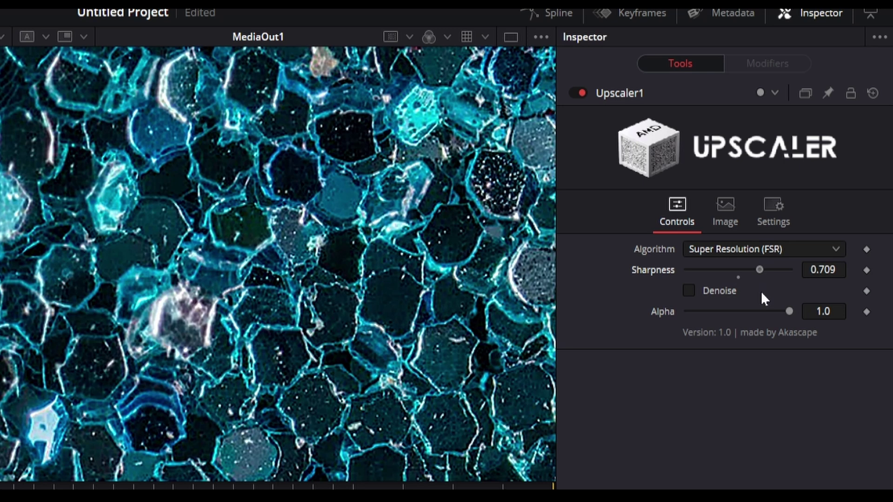
pyautogui.moveTo(762, 294); pyautogui.dragTo(789, 314)
pyautogui.click(689, 290)
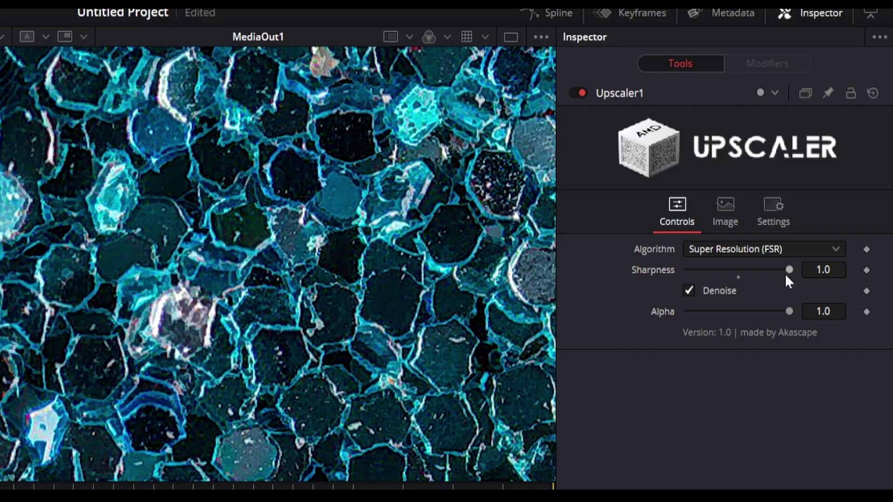
pyautogui.moveTo(789, 272); pyautogui.dragTo(777, 285)
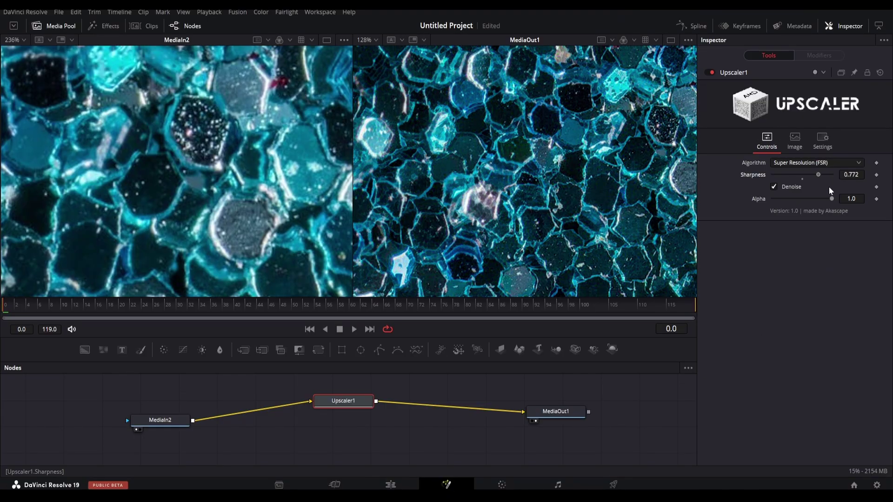
pyautogui.moveTo(830, 191); pyautogui.dragTo(835, 192)
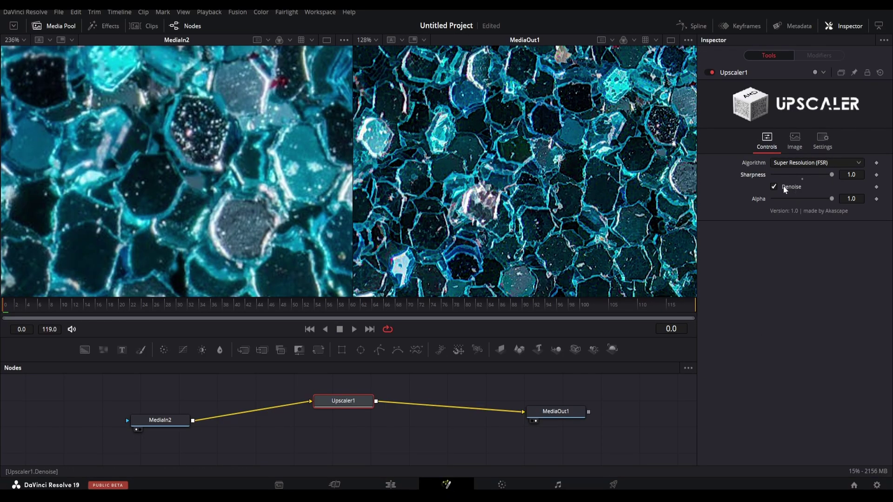
# Return to a single viewer showing the whole width of MediaOut1 and open Upscaler1's Algorithm choices.
pyautogui.click(670, 40)
pyautogui.scroll(-3, 406, 149)
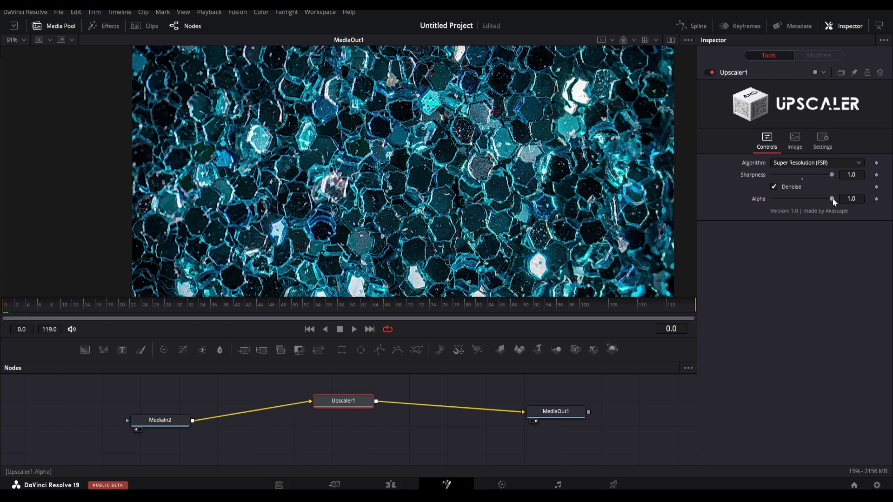
pyautogui.click(828, 164)
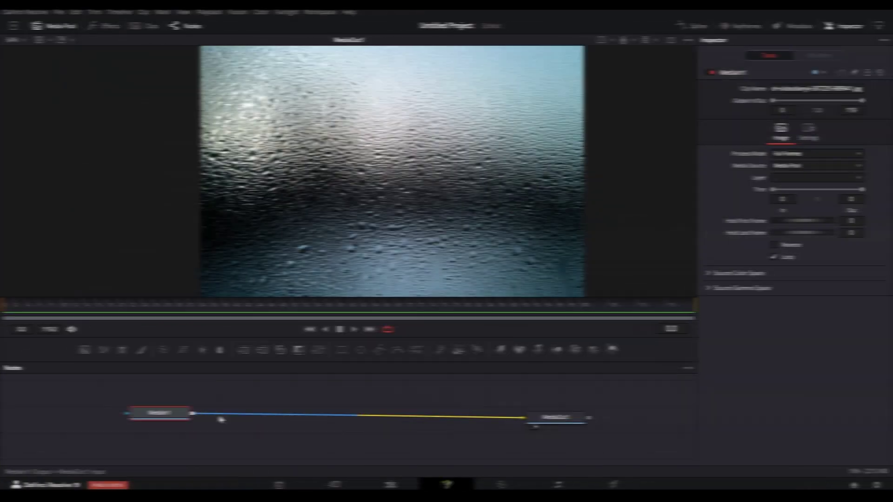
# Add an UpscalerTrial node to the composition of the water-droplet image.
pyautogui.hotkey('shift', 'space')
pyautogui.write('trial')
pyautogui.press('Return')
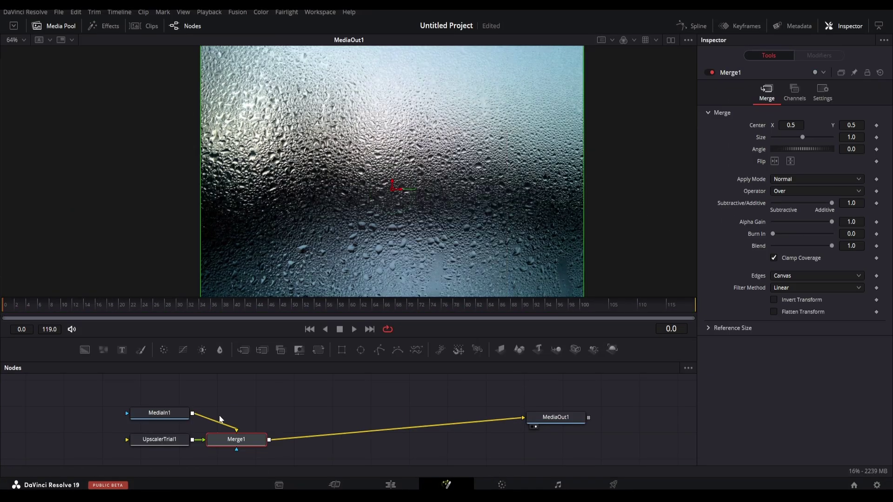
# Remove the Merge1 node and connect MediaIn1 through UpscalerTrial1 to MediaOut1, placing the trial node between them.
pyautogui.moveTo(195, 430); pyautogui.dragTo(259, 394)
pyautogui.click(240, 441)
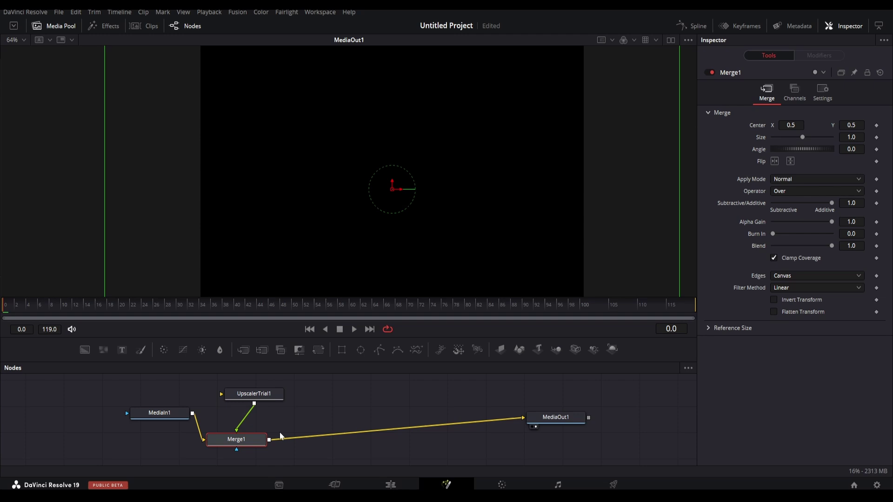
pyautogui.press('Delete')
pyautogui.click(319, 414)
pyautogui.moveTo(192, 413); pyautogui.dragTo(222, 394)
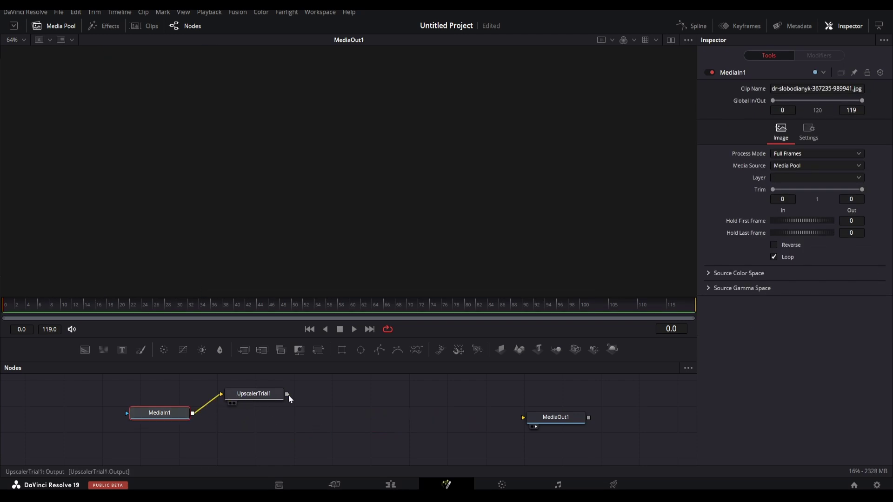
pyautogui.moveTo(287, 394); pyautogui.dragTo(523, 418)
pyautogui.moveTo(264, 401); pyautogui.dragTo(331, 401)
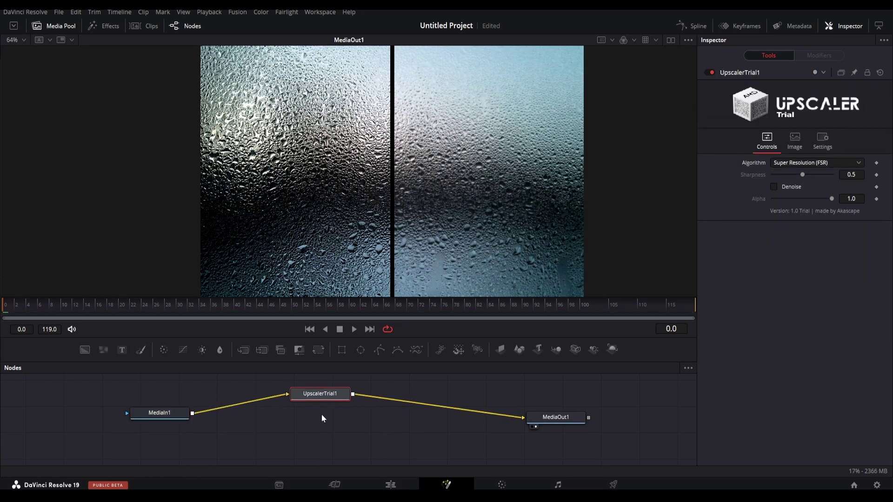
# Play the composition and inspect the blue spiral image up close in UpscalerTrial1's split comparison.
pyautogui.press('space')
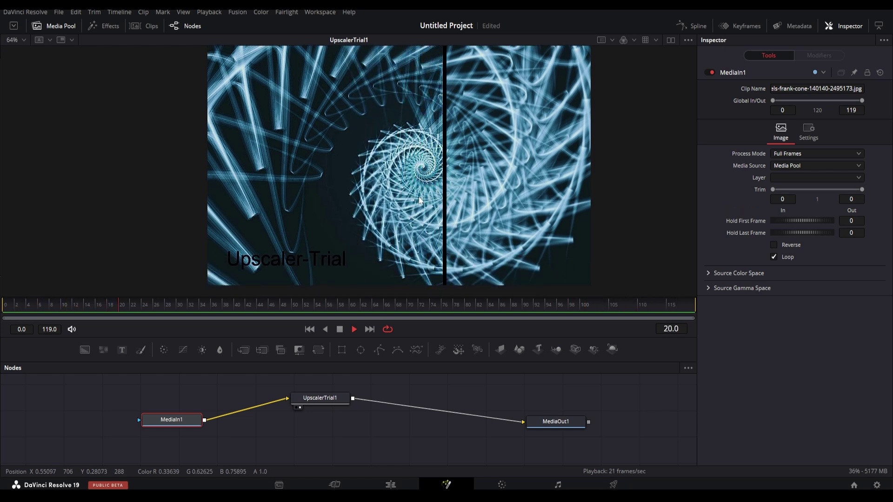
pyautogui.scroll(5, 434, 172)
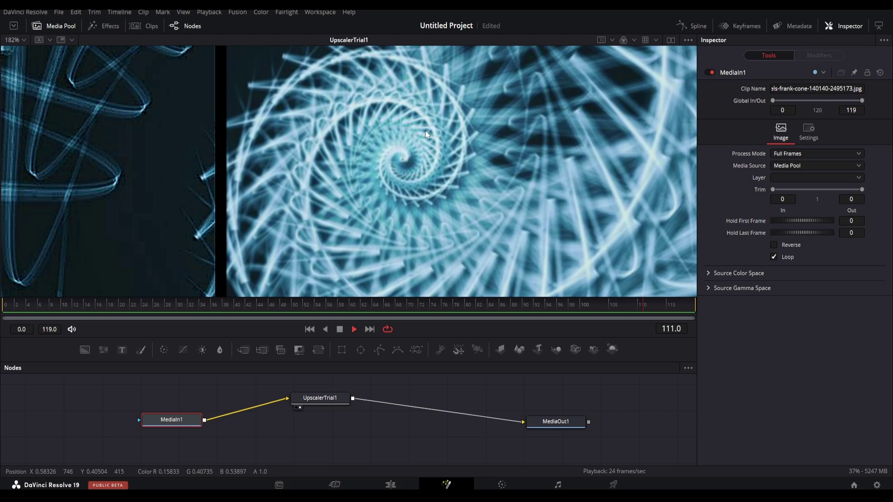
pyautogui.scroll(-2, 425, 134)
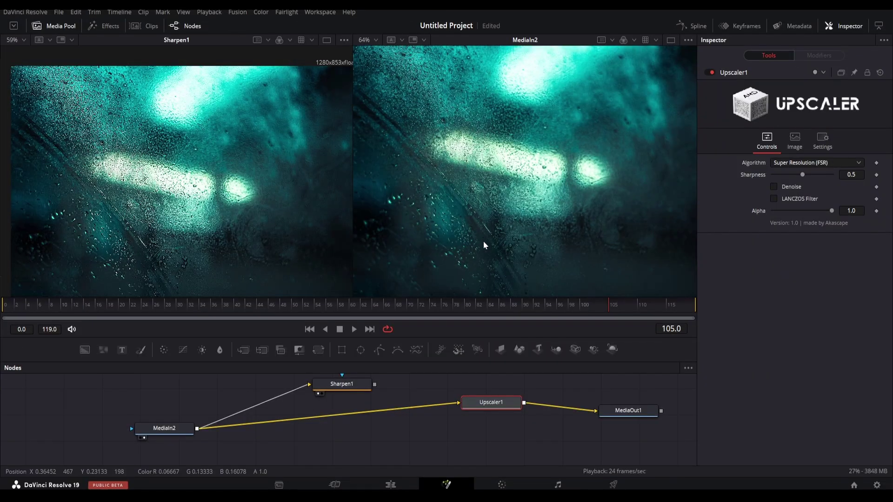
# Show Upscaler1 in the second viewer beside Sharpen1 and examine the sharpened water droplets up close.
pyautogui.moveTo(496, 406); pyautogui.dragTo(499, 201)
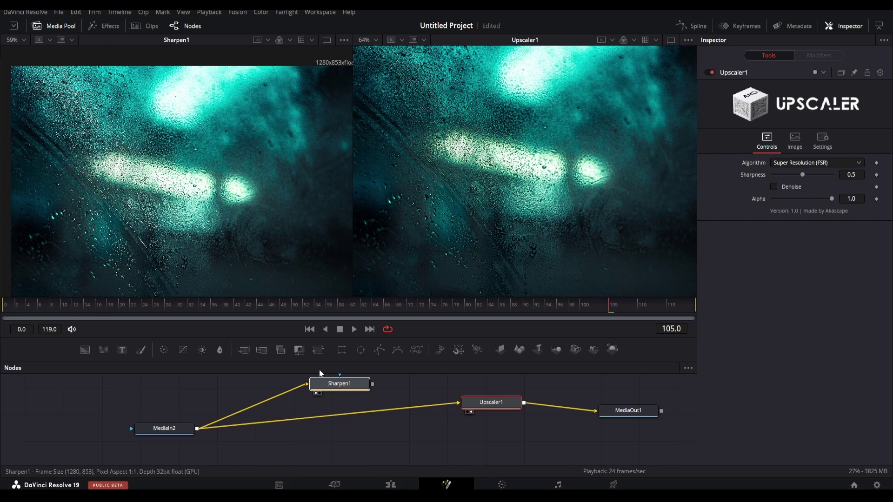
pyautogui.scroll(5, 79, 150)
pyautogui.scroll(-3, 112, 134)
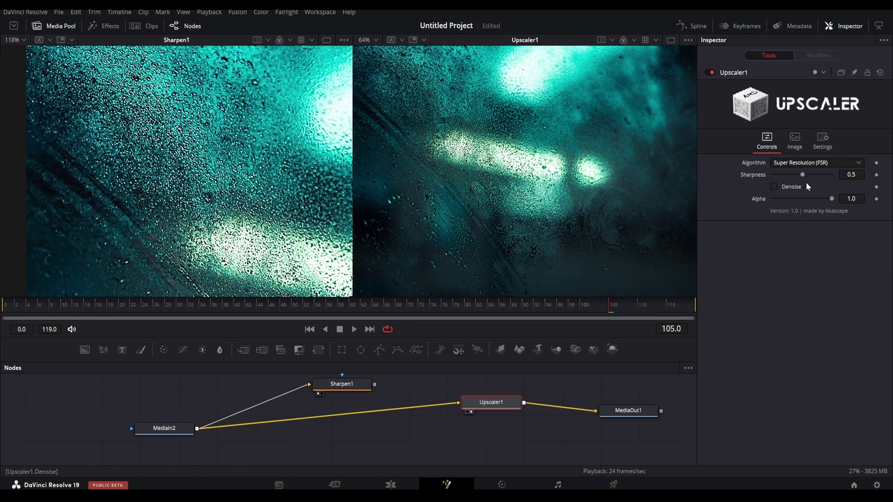
# Lower Sharpen1's amount to 0.0 and reset it to the default 1.0.
pyautogui.click(359, 393)
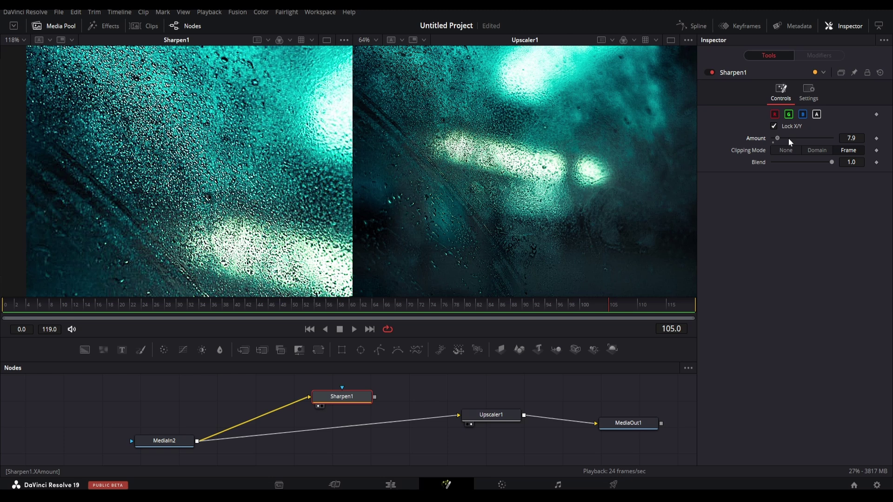
pyautogui.moveTo(788, 138); pyautogui.dragTo(775, 149)
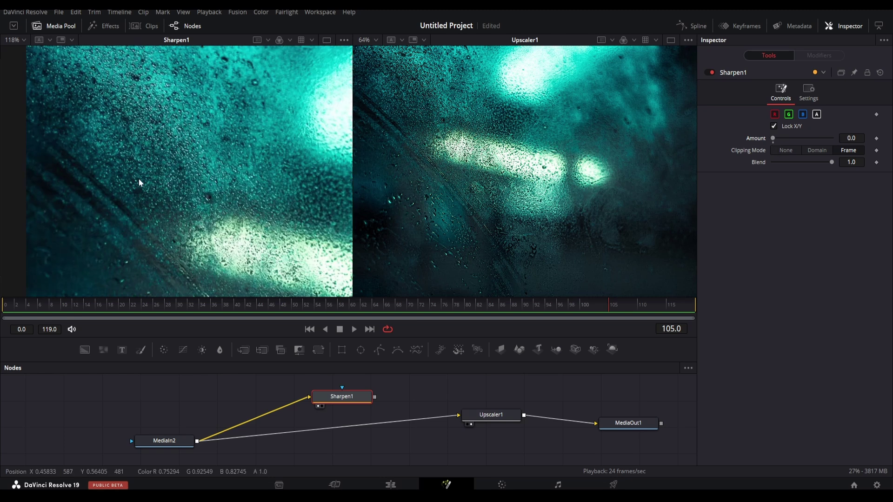
pyautogui.doubleClick(755, 139)
# Set Upscaler1's sharpness to 1.0 and enable Denoise while viewing its teal droplet image up close.
pyautogui.scroll(5, 521, 205)
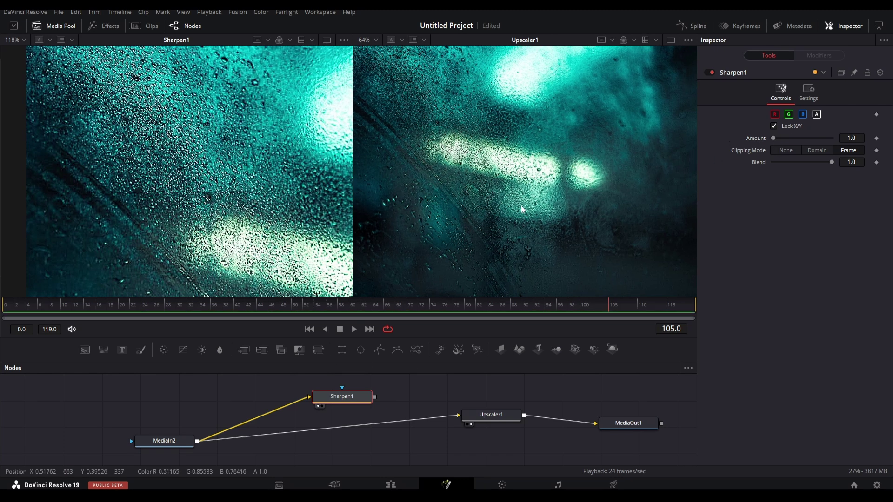
pyautogui.moveTo(455, 163); pyautogui.dragTo(571, 190)
pyautogui.click(477, 415)
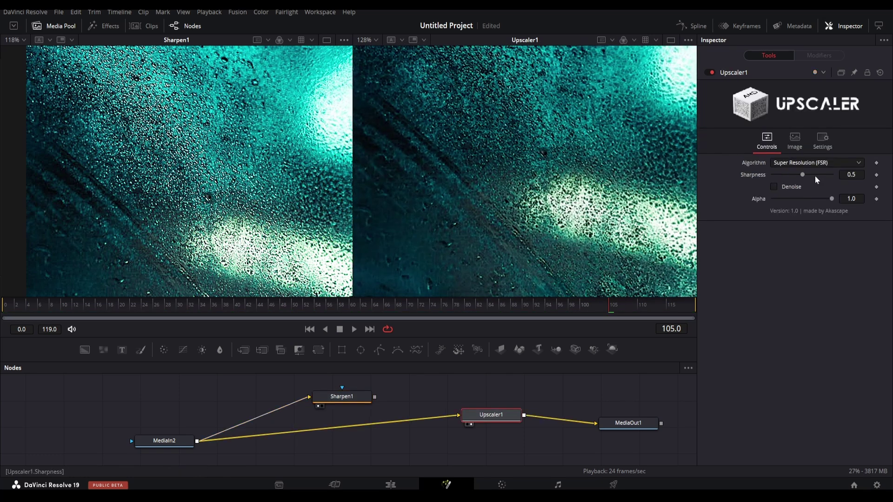
pyautogui.moveTo(821, 175); pyautogui.dragTo(808, 175)
pyautogui.click(790, 187)
# Switch Upscaler1's algorithm to Contrast Adaptive Sharpening (CAS) and back to Super Resolution (FSR) to compare both.
pyautogui.scroll(-5, 511, 192)
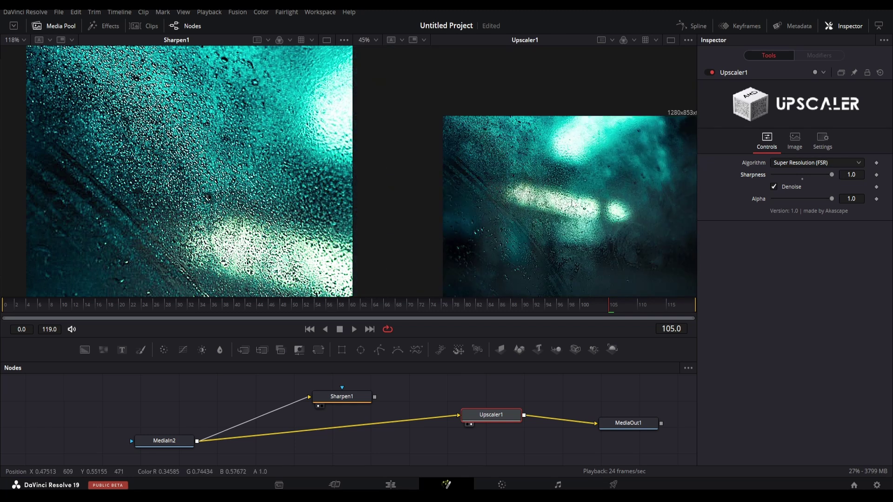
pyautogui.scroll(5, 581, 175)
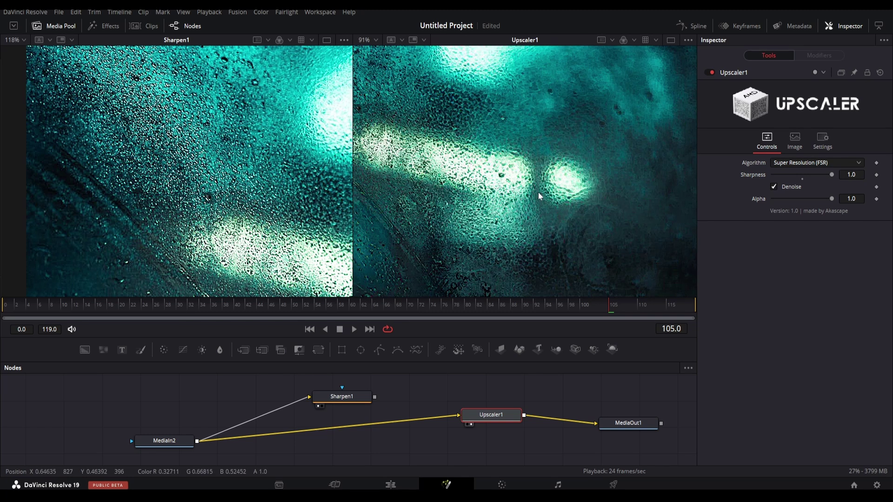
pyautogui.click(806, 186)
pyautogui.click(809, 163)
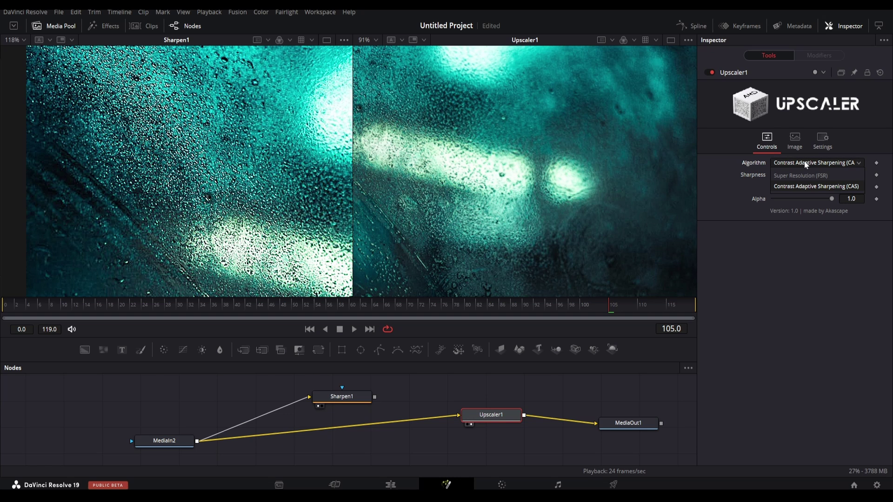
pyautogui.click(805, 175)
# Examine the droplet areas of Upscaler1's image against the Sharpen1 result in the neighbouring viewer.
pyautogui.moveTo(533, 178); pyautogui.dragTo(628, 234)
pyautogui.moveTo(472, 187); pyautogui.dragTo(567, 213)
pyautogui.moveTo(500, 178); pyautogui.dragTo(419, 201)
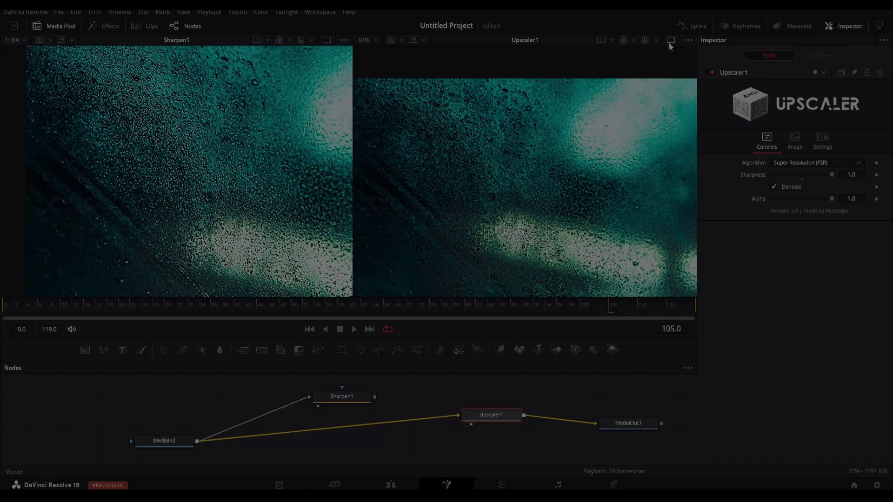